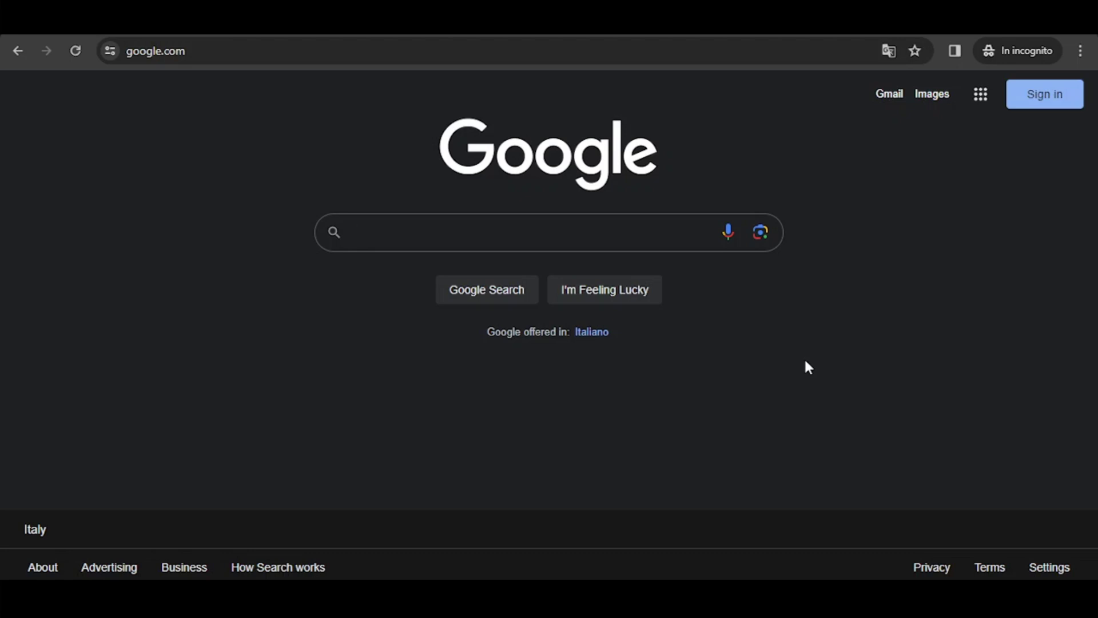
Search Google for 'scribus' and dismiss the sign-in prompt by staying signed out
{"action": "type", "text": "scri"}
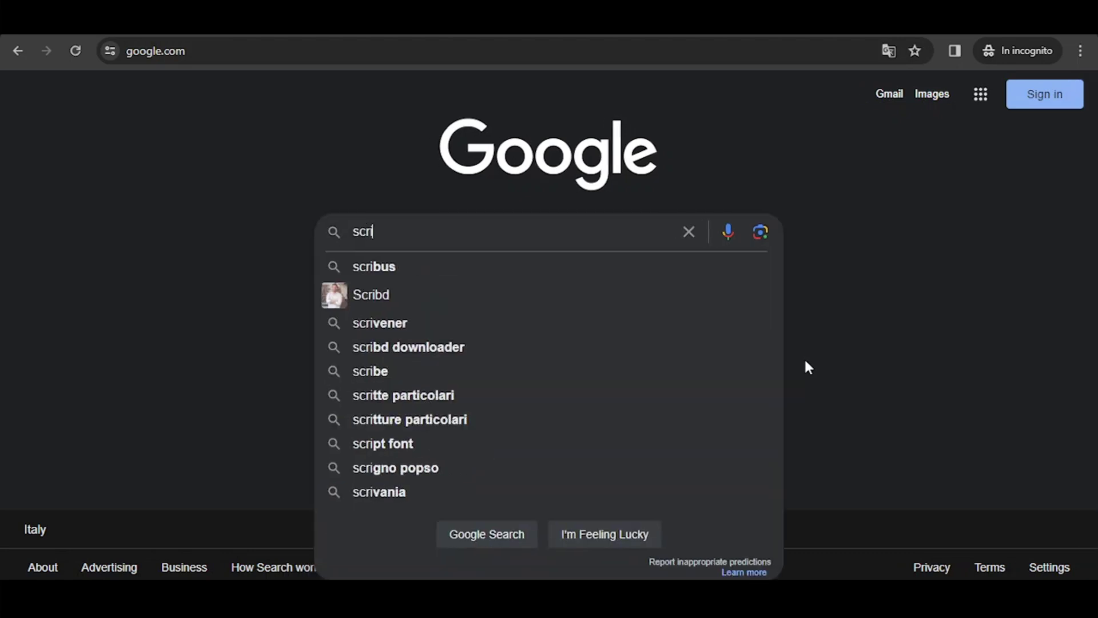
{"action": "type", "text": "bus"}
{"action": "key", "text": "Return"}
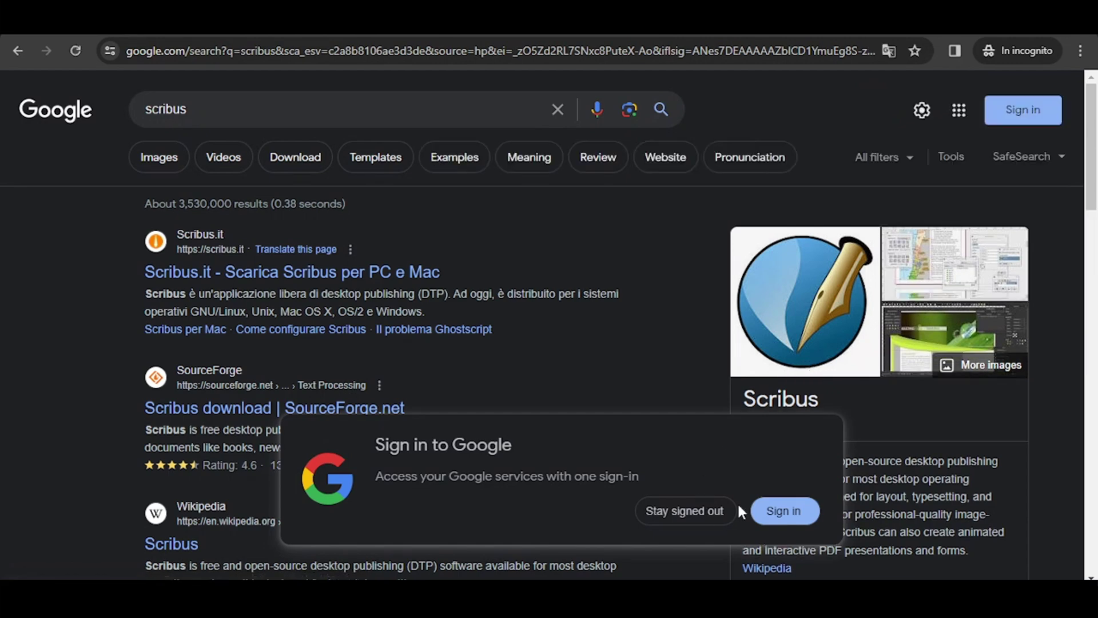
{"action": "left_click", "coordinate": [701, 518]}
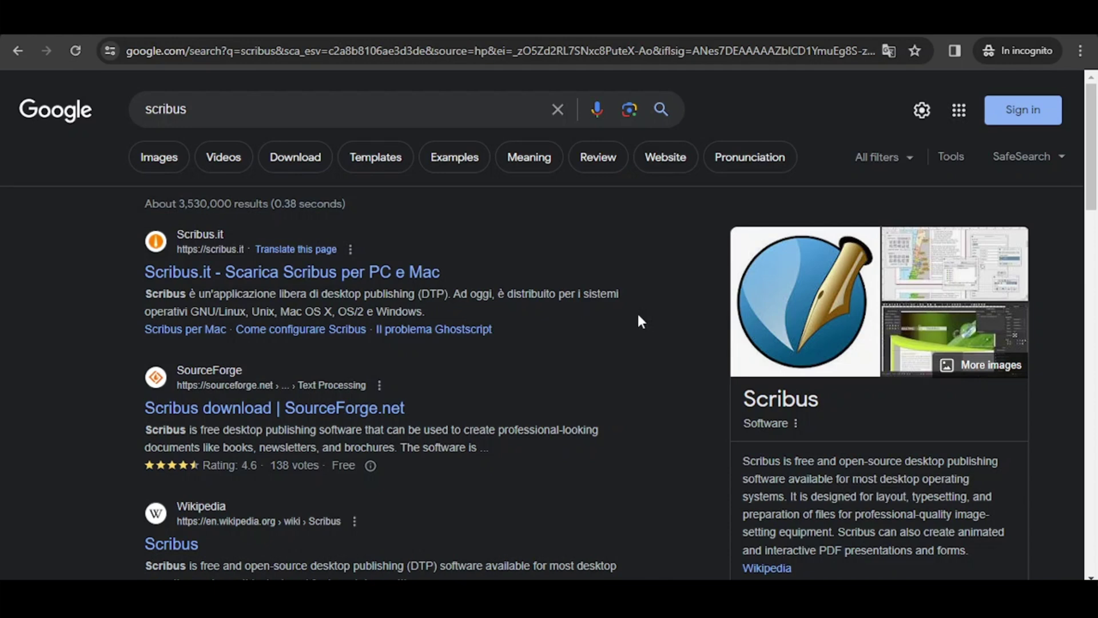
Switch to Google Images results for scribus and preview the SourceForge screenshot
{"action": "left_click", "coordinate": [163, 160]}
{"action": "scroll", "coordinate": [550, 343], "scroll_direction": "down", "scroll_amount": 2}
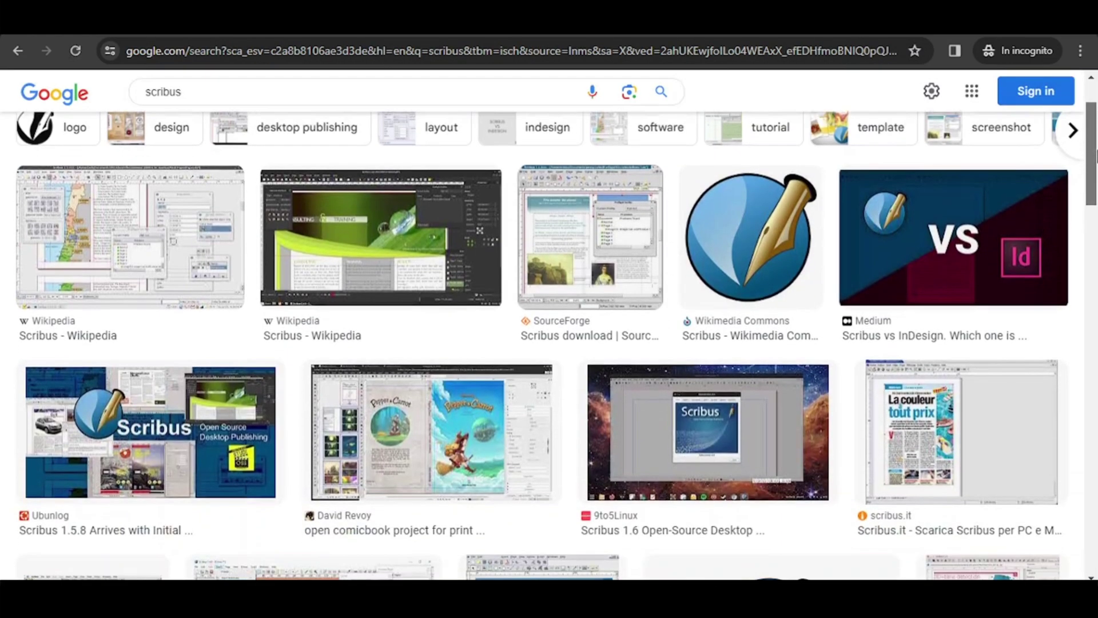
{"action": "scroll", "coordinate": [1096, 153], "scroll_direction": "down", "scroll_amount": 1}
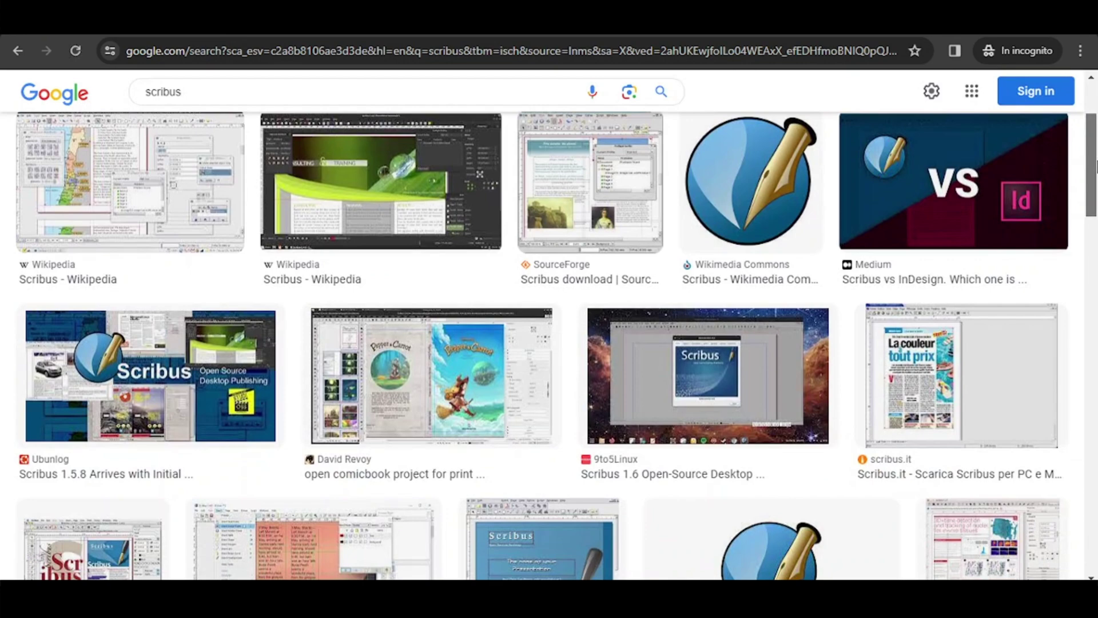
{"action": "left_click", "coordinate": [589, 193]}
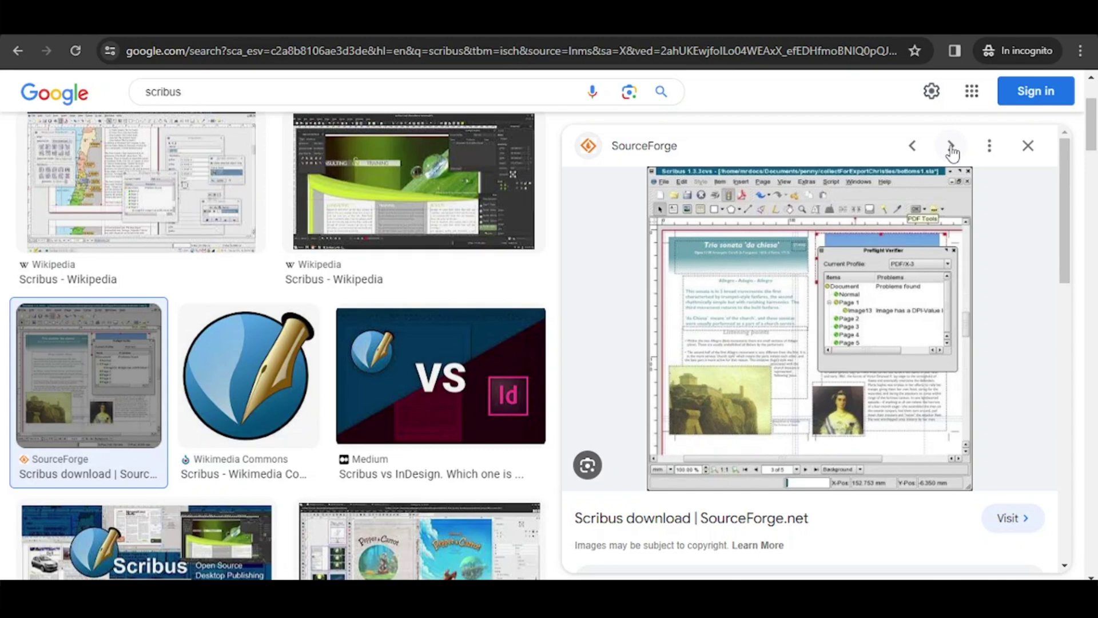
Step through four more previews to the David Revoy image, then close the preview
{"action": "left_click", "coordinate": [951, 147]}
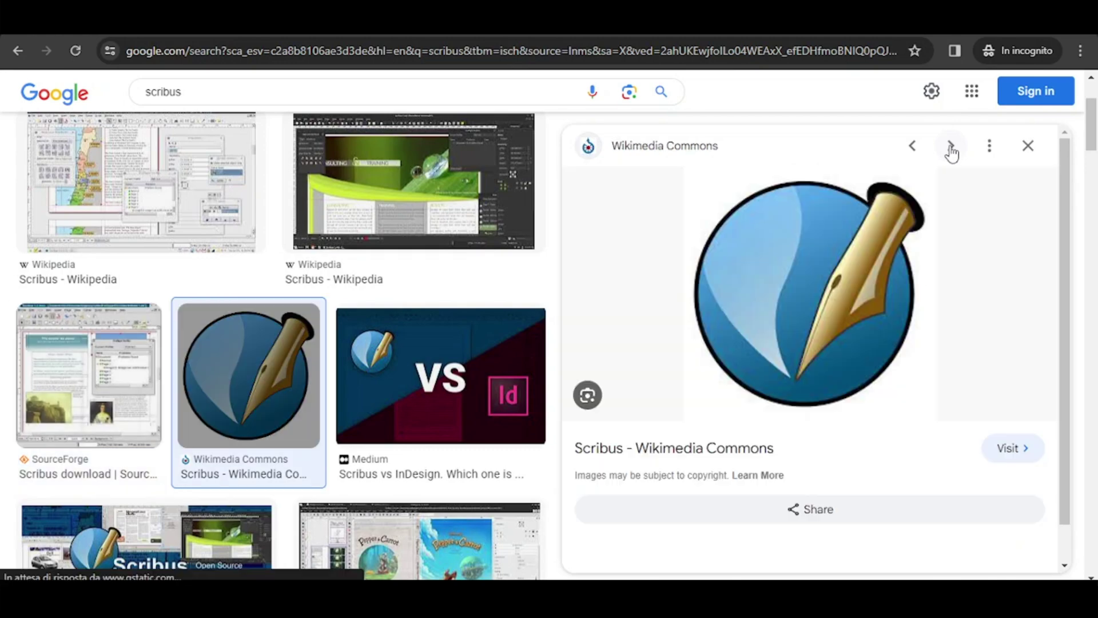
{"action": "left_click", "coordinate": [951, 147]}
{"action": "left_click", "coordinate": [951, 147]}
{"action": "left_click", "coordinate": [951, 147]}
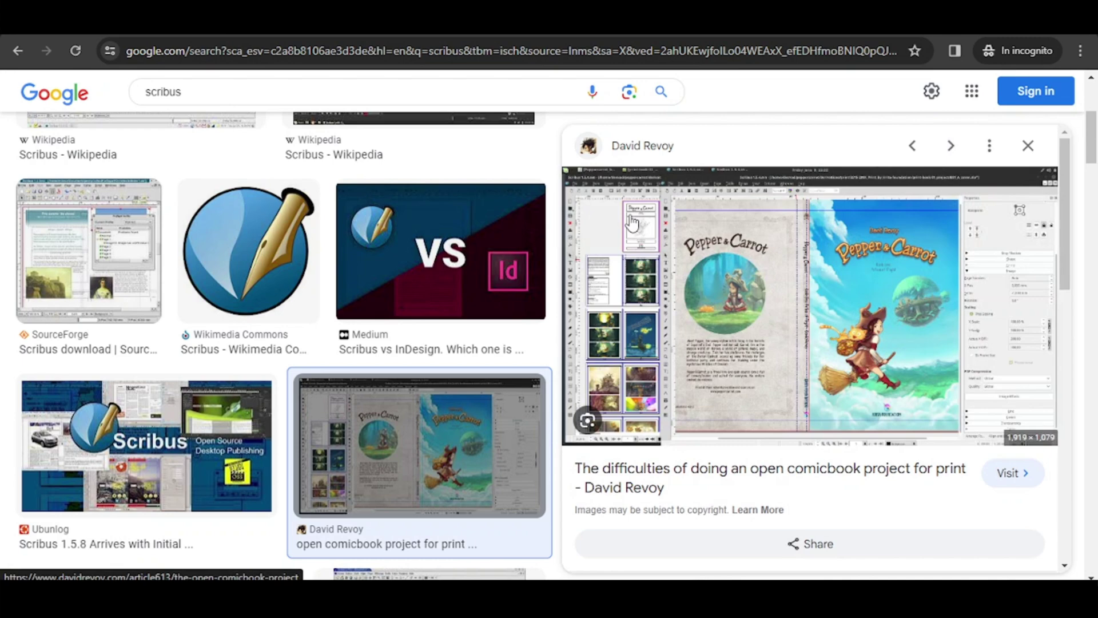
{"action": "left_click", "coordinate": [1028, 145]}
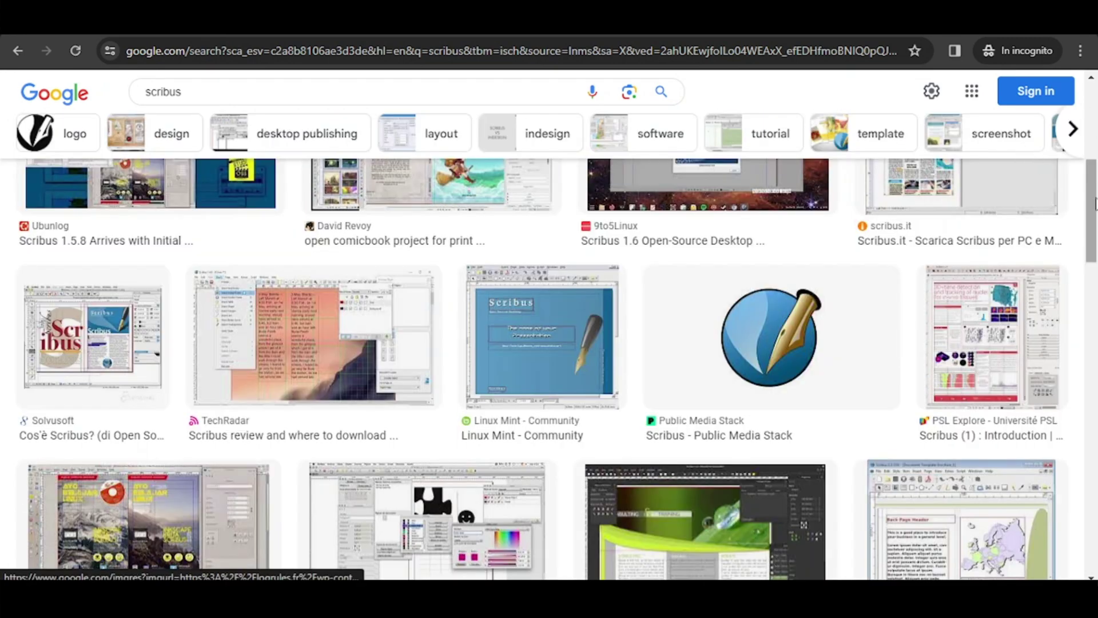
{"action": "scroll", "coordinate": [1095, 203], "scroll_direction": "up", "scroll_amount": 6}
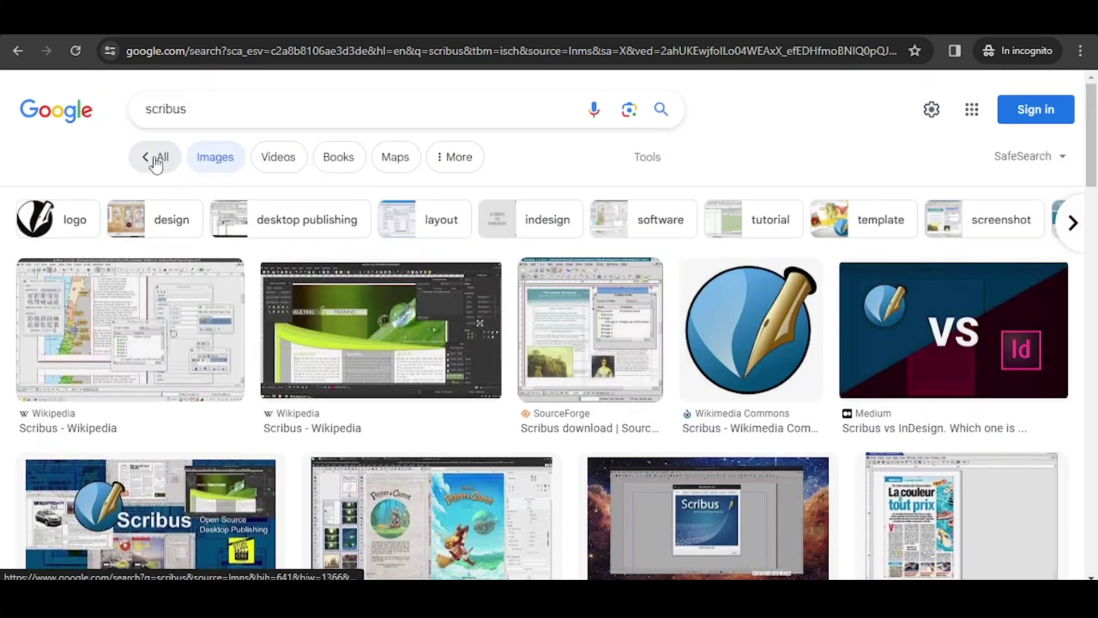
Return to web results and read through the English translation of the Scribus.it page
{"action": "left_click", "coordinate": [156, 163]}
{"action": "left_click", "coordinate": [288, 249]}
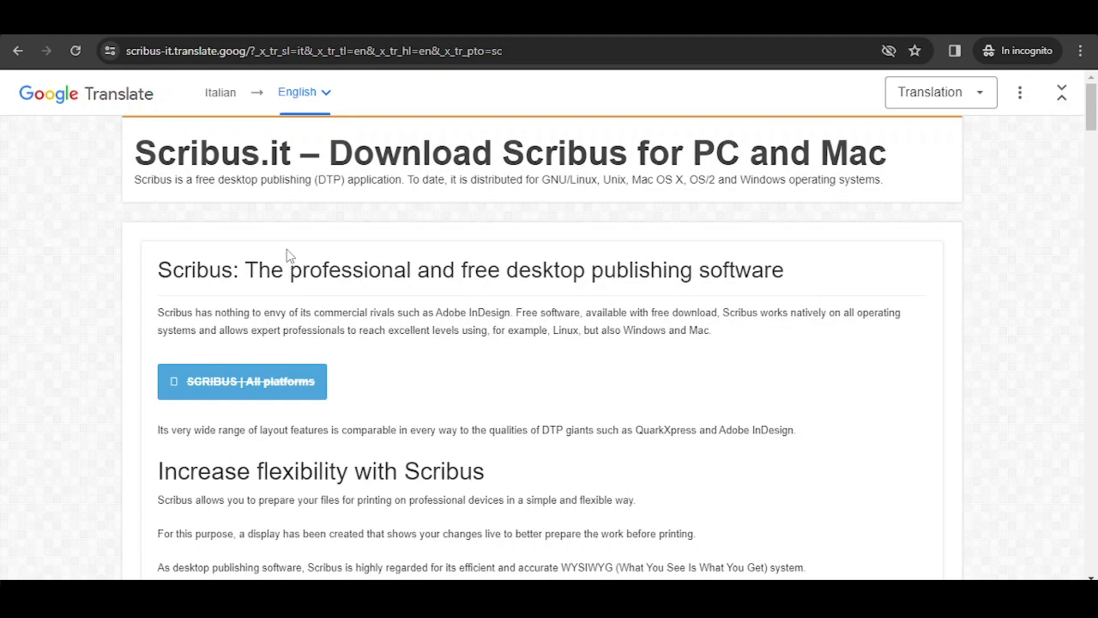
{"action": "scroll", "coordinate": [287, 250], "scroll_direction": "down", "scroll_amount": 1}
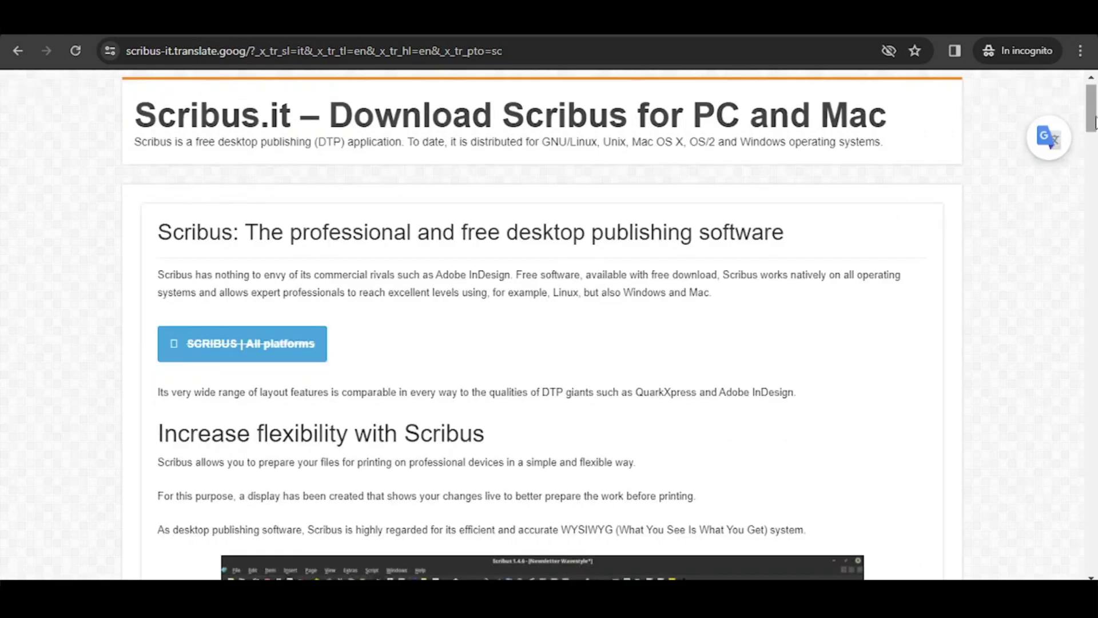
{"action": "left_click_drag", "start_coordinate": [1095, 122], "coordinate": [1096, 132]}
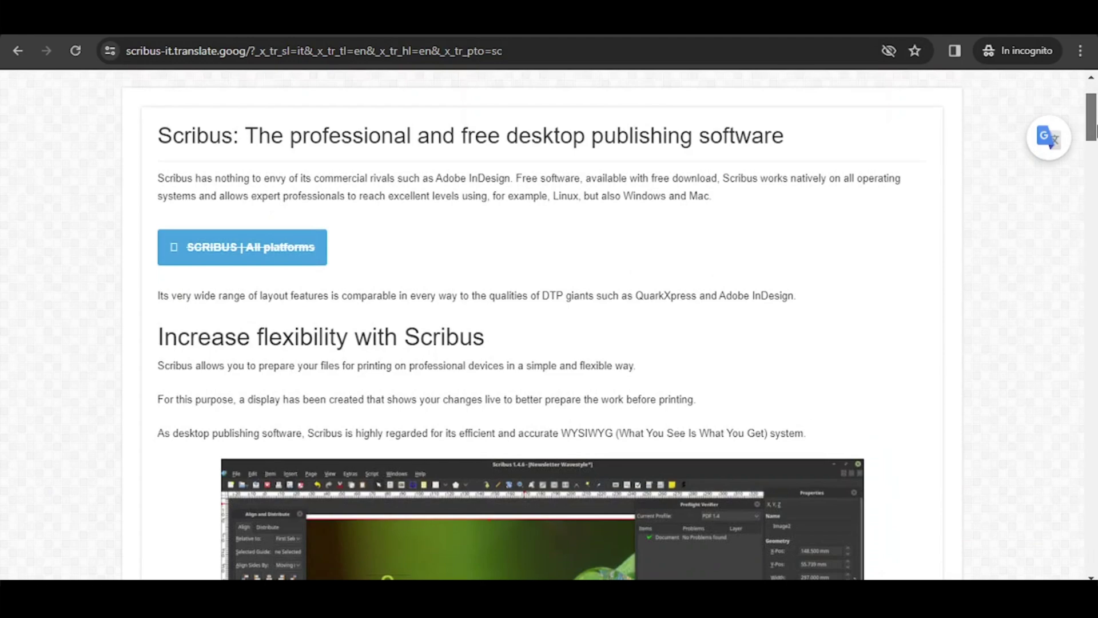
{"action": "left_click_drag", "start_coordinate": [1095, 131], "coordinate": [1091, 201]}
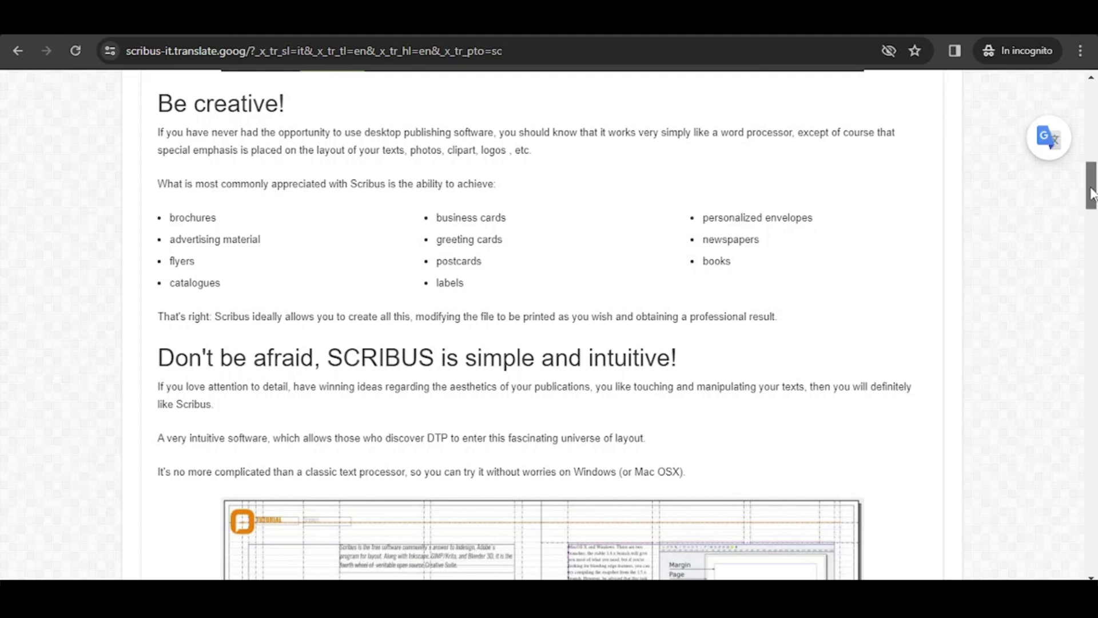
{"action": "left_click_drag", "start_coordinate": [1092, 193], "coordinate": [1085, 230]}
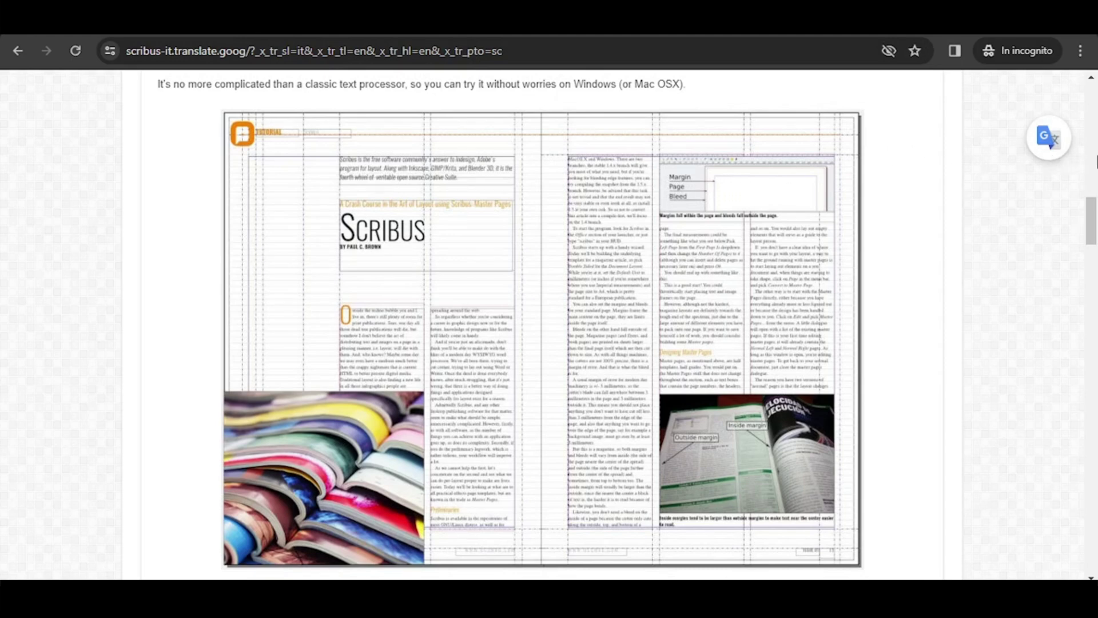
{"action": "left_click_drag", "start_coordinate": [1093, 215], "coordinate": [1095, 313]}
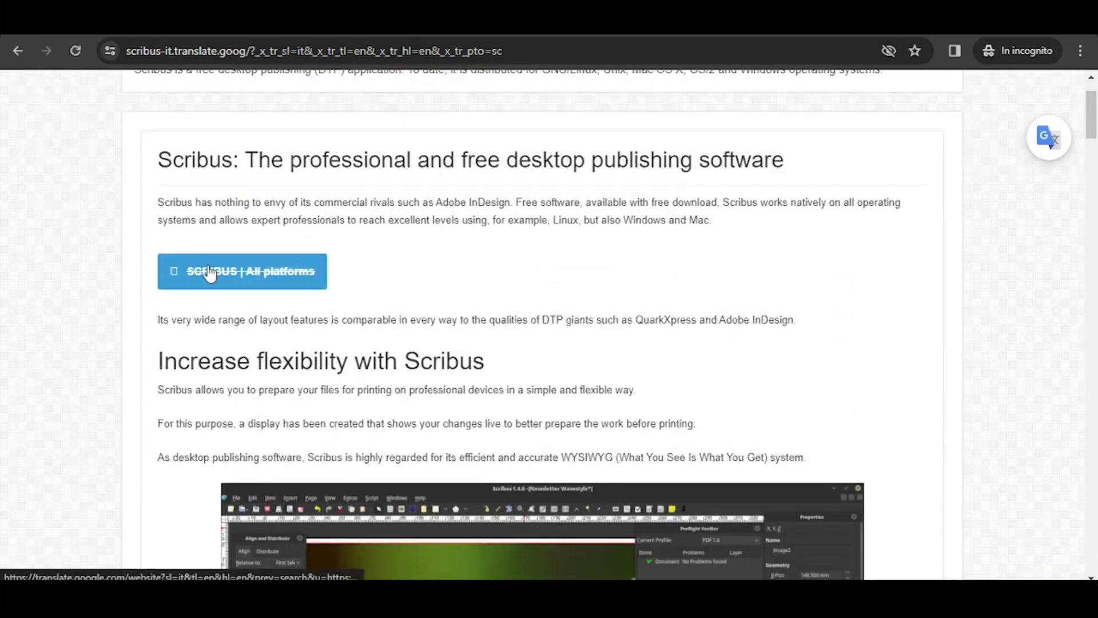
Go to the Scribus download page via the 'SCRIBUS | All platforms' button
{"action": "left_click", "coordinate": [210, 271]}
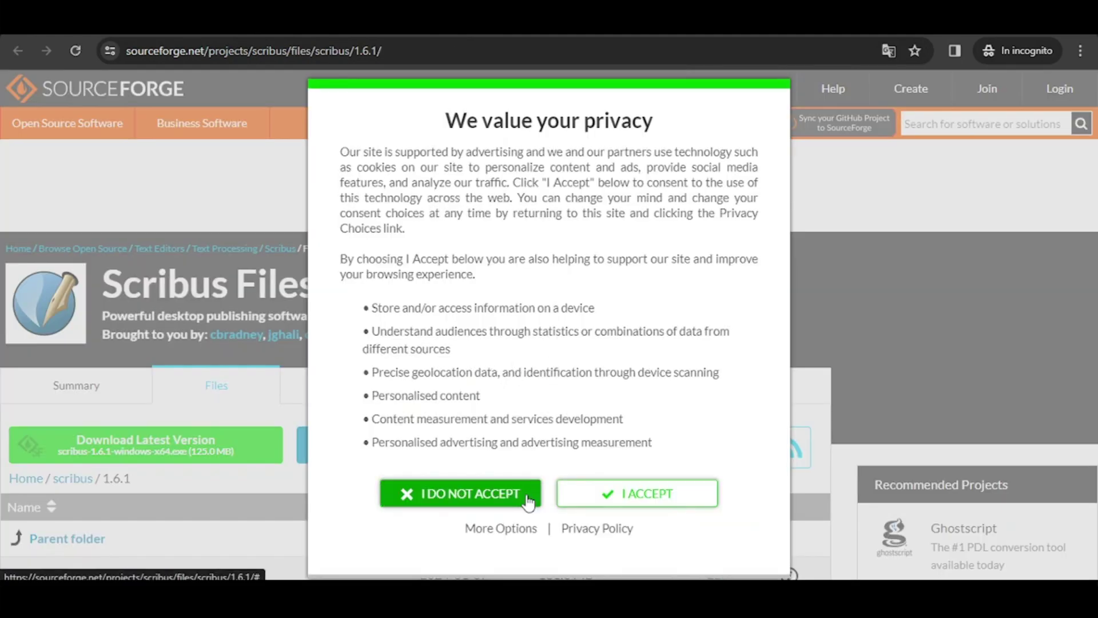
Decline SourceForge's privacy request and download the latest version, scribus-1.6.1-windows-x64.exe
{"action": "left_click", "coordinate": [527, 502]}
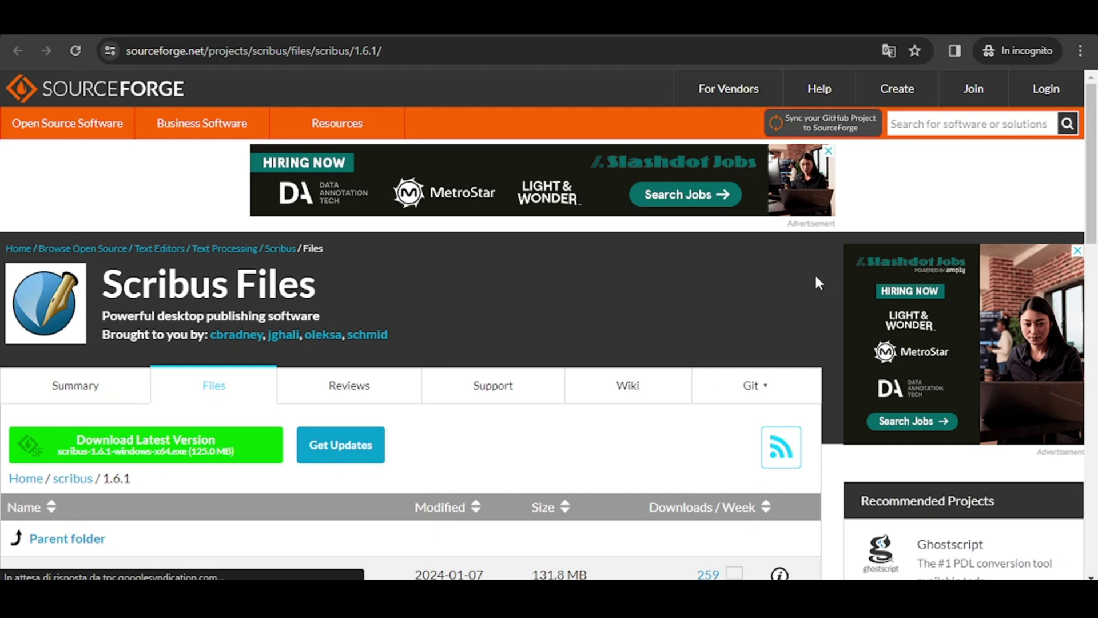
{"action": "scroll", "coordinate": [1082, 243], "scroll_direction": "down", "scroll_amount": 3}
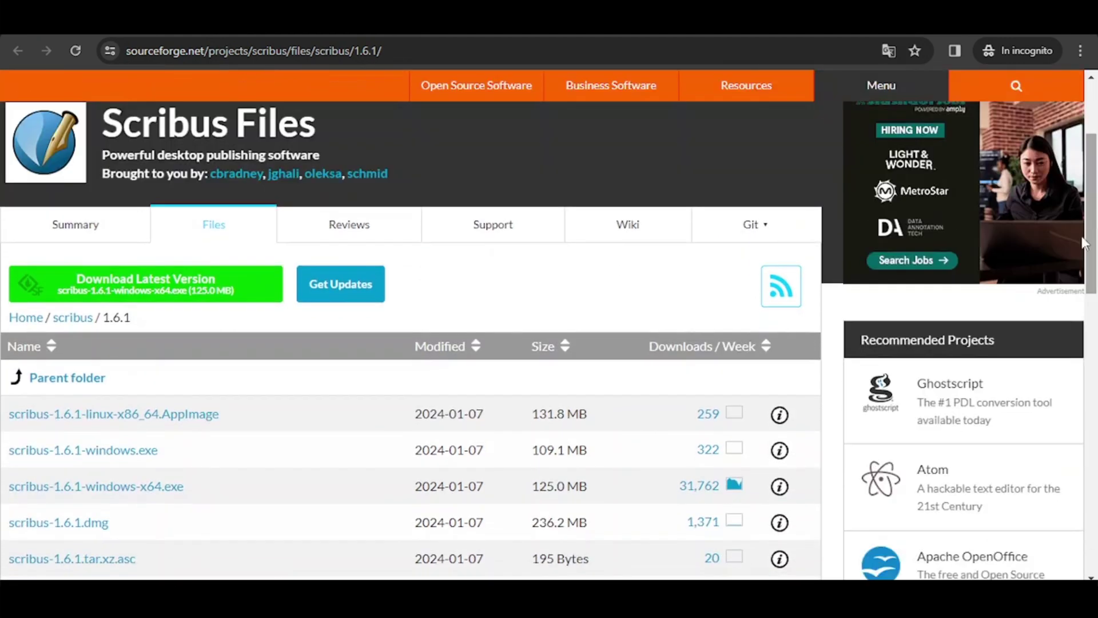
{"action": "left_click", "coordinate": [235, 295]}
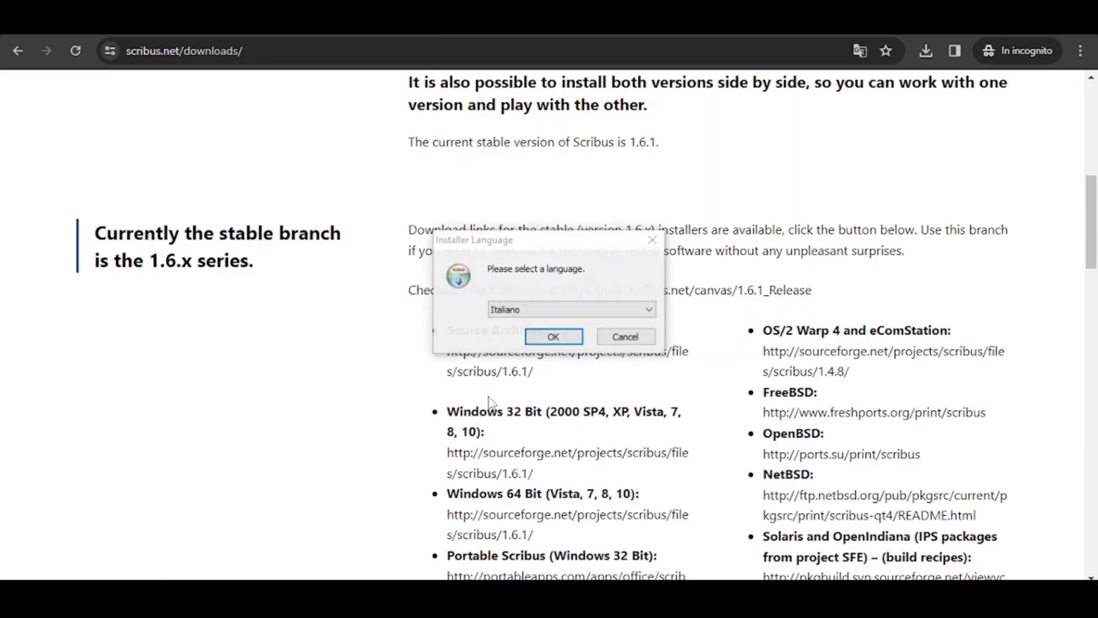
Install in Italiano with licence accepted, Full components, into C:\Program Files\Scribus 1.6.1
{"action": "left_click", "coordinate": [553, 336]}
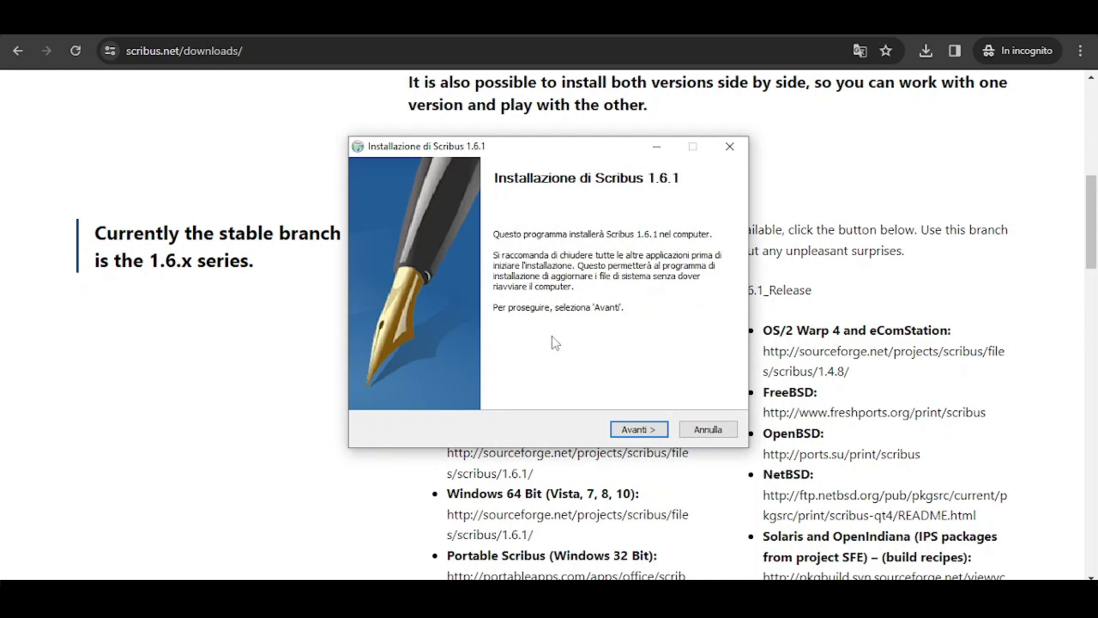
{"action": "left_click", "coordinate": [651, 430]}
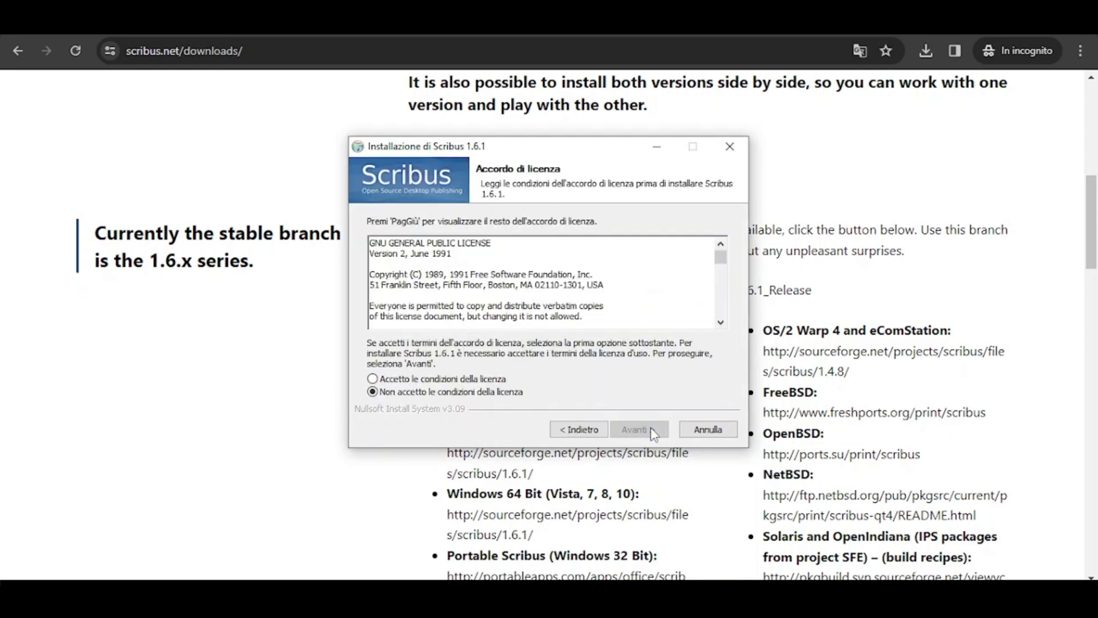
{"action": "left_click_drag", "start_coordinate": [722, 257], "coordinate": [723, 319]}
{"action": "left_click", "coordinate": [503, 380]}
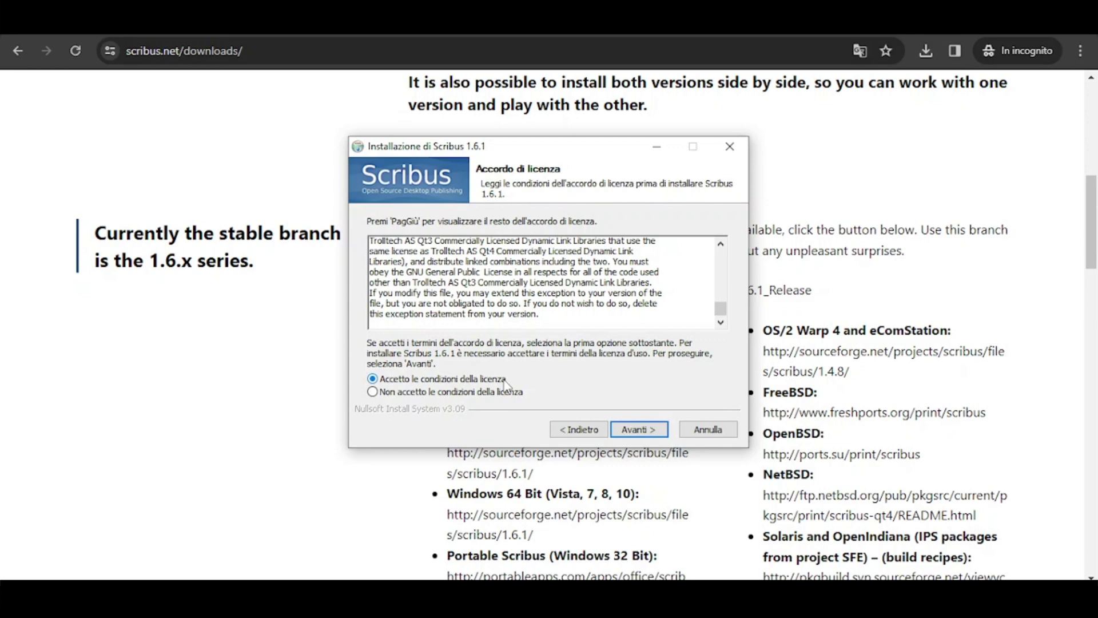
{"action": "left_click", "coordinate": [634, 430]}
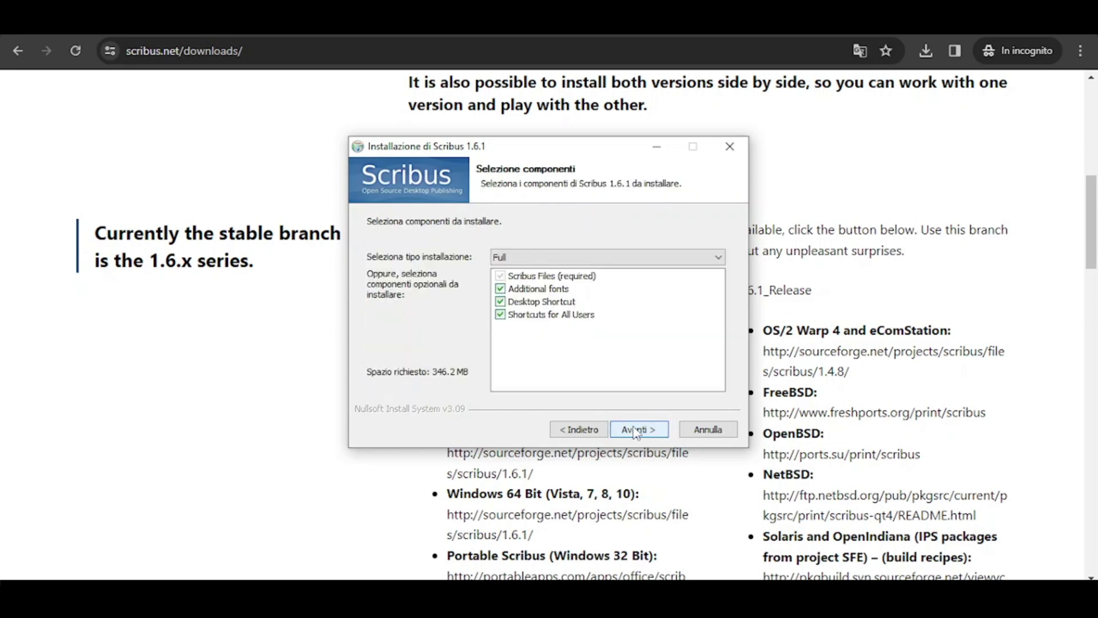
{"action": "left_click", "coordinate": [635, 430]}
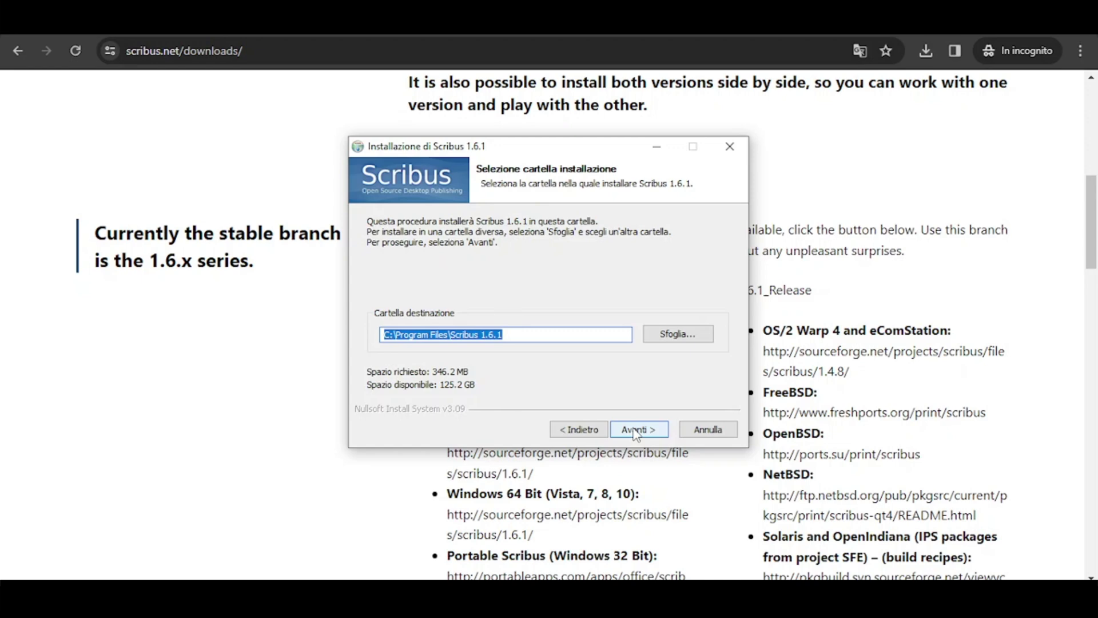
{"action": "left_click", "coordinate": [641, 432]}
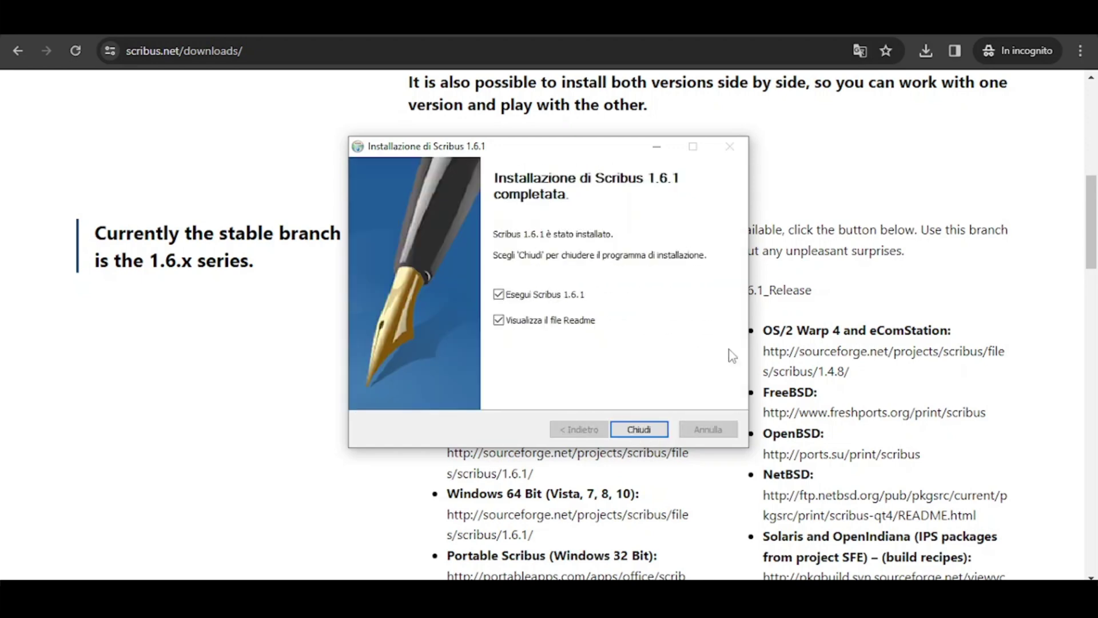
Launch Scribus, dock the tools toolbar vertically on the left edge, and list the panels
{"action": "left_click", "coordinate": [653, 429]}
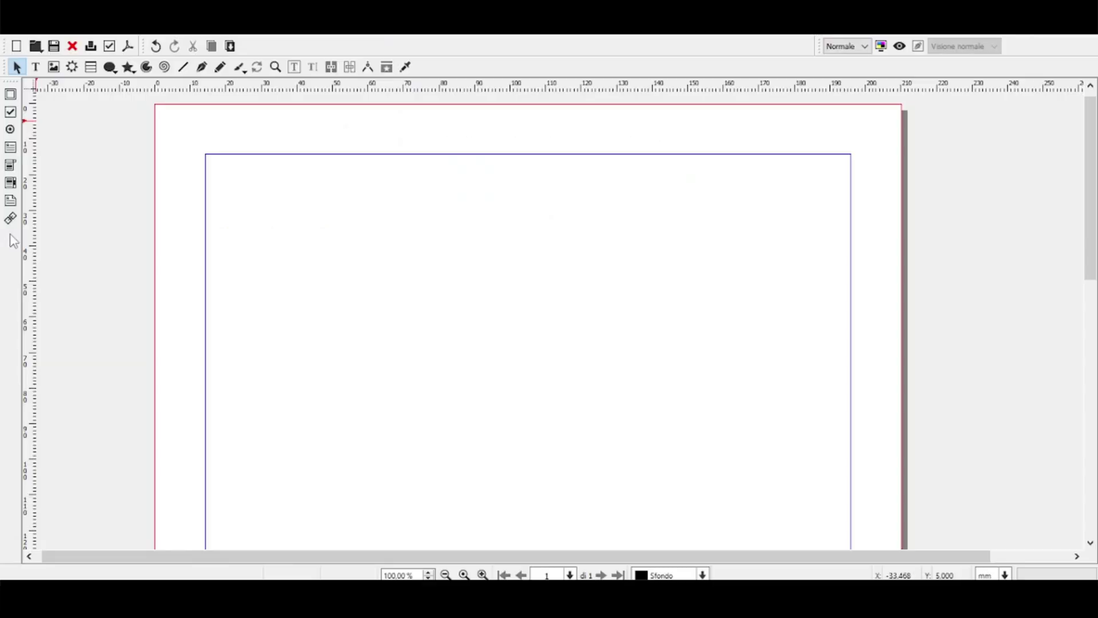
{"action": "left_click_drag", "start_coordinate": [4, 65], "coordinate": [1095, 329]}
{"action": "left_click_drag", "start_coordinate": [1093, 183], "coordinate": [1092, 172]}
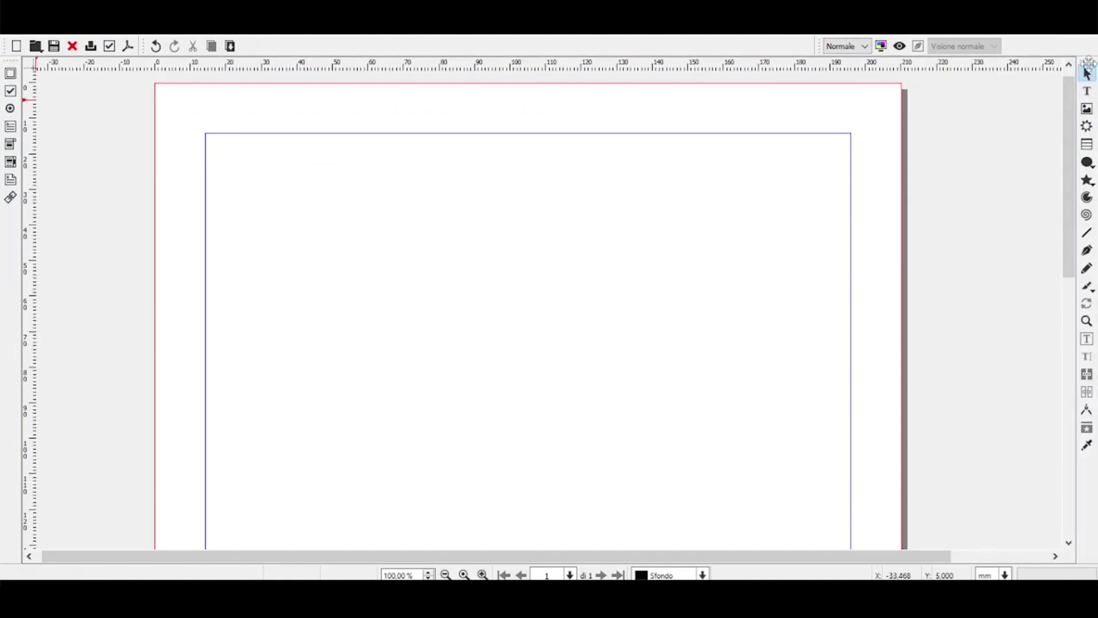
{"action": "left_click_drag", "start_coordinate": [1087, 63], "coordinate": [12, 60]}
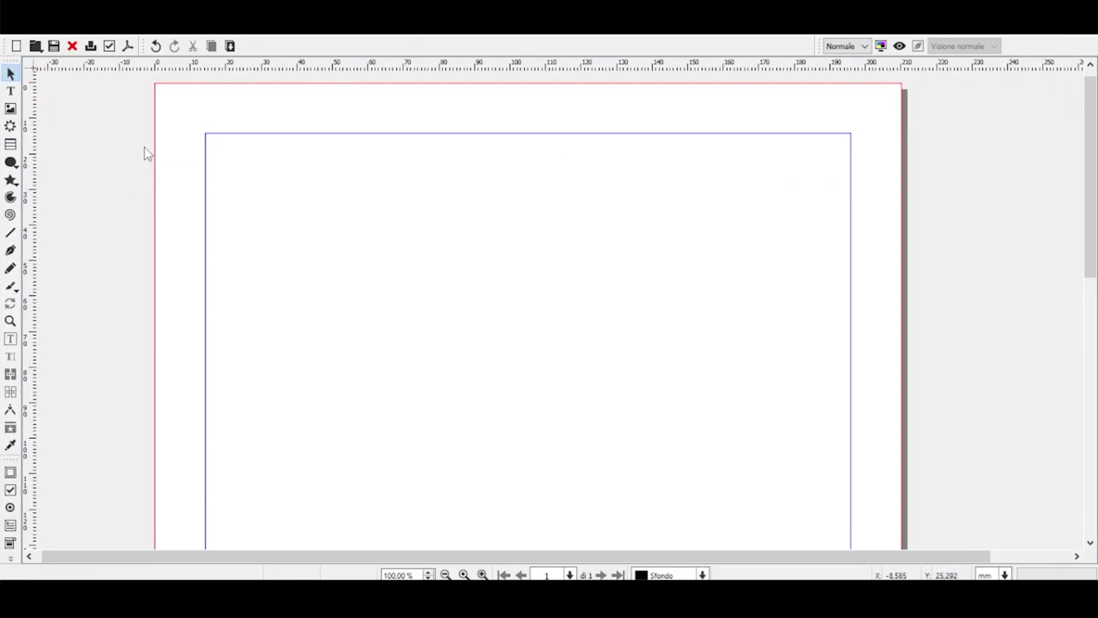
{"action": "right_click", "coordinate": [366, 36]}
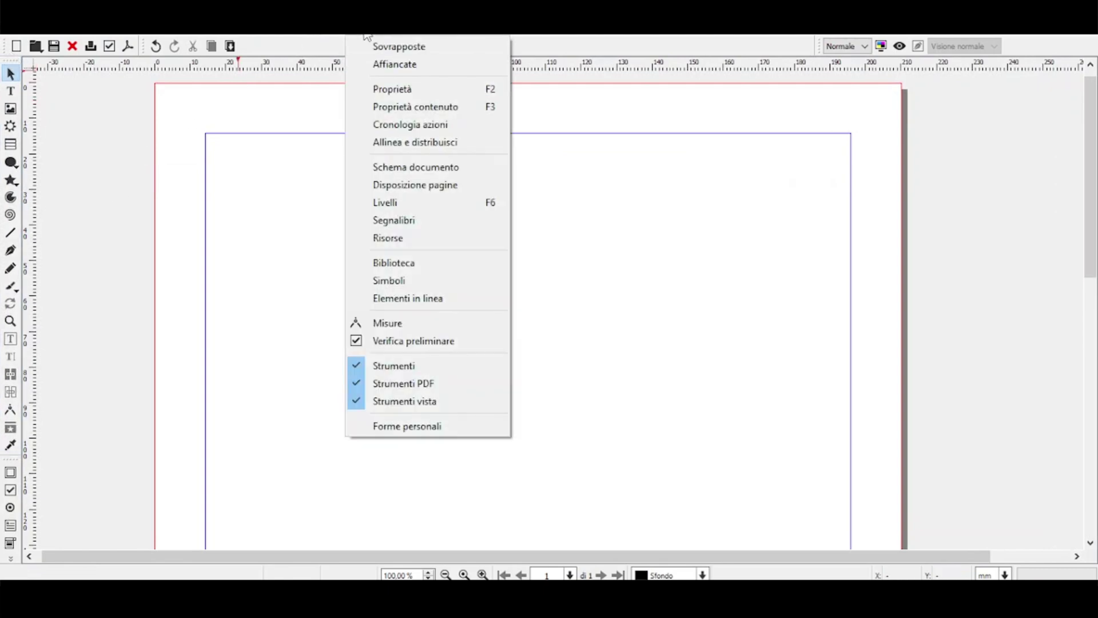